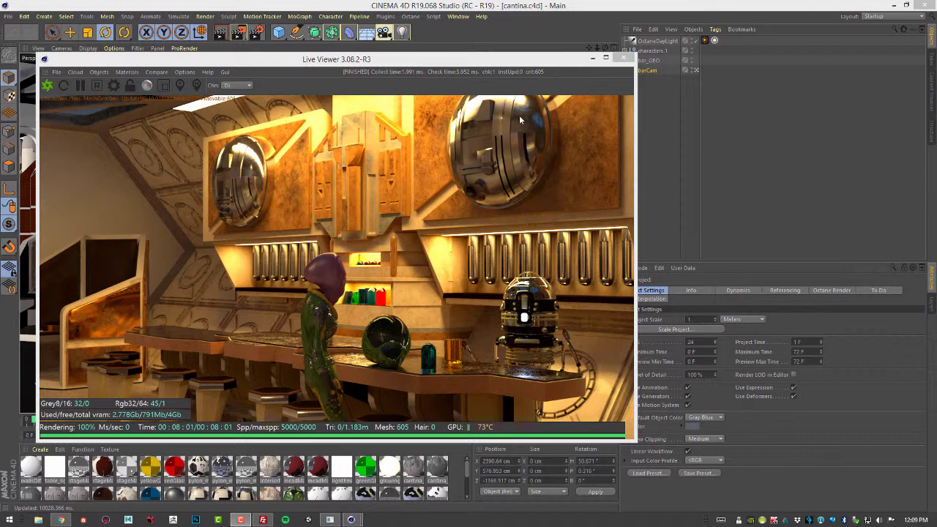
Step: Open Octane Settings from the Octane menu, then move it over the render and enlarge it
{"action": "left_click_drag", "start_coordinate": [525, 58], "coordinate": [516, 62]}
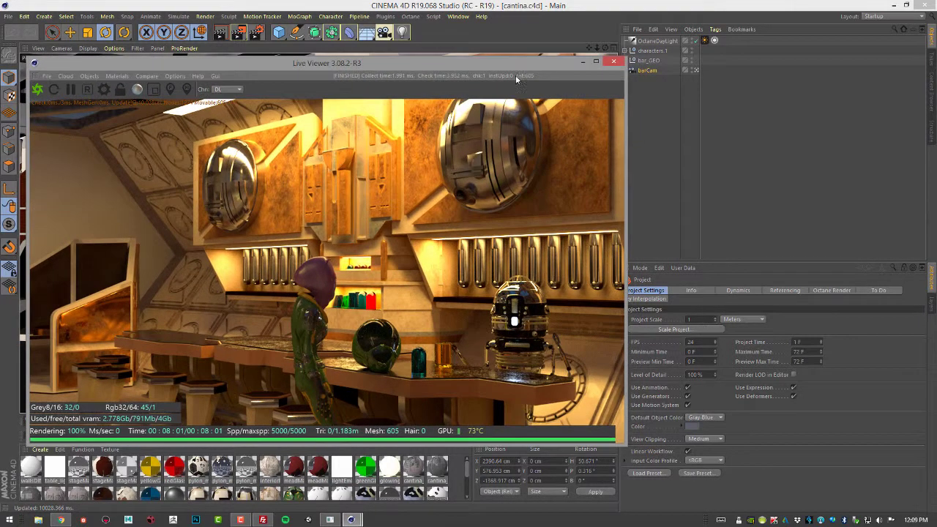
{"action": "left_click", "coordinate": [411, 16]}
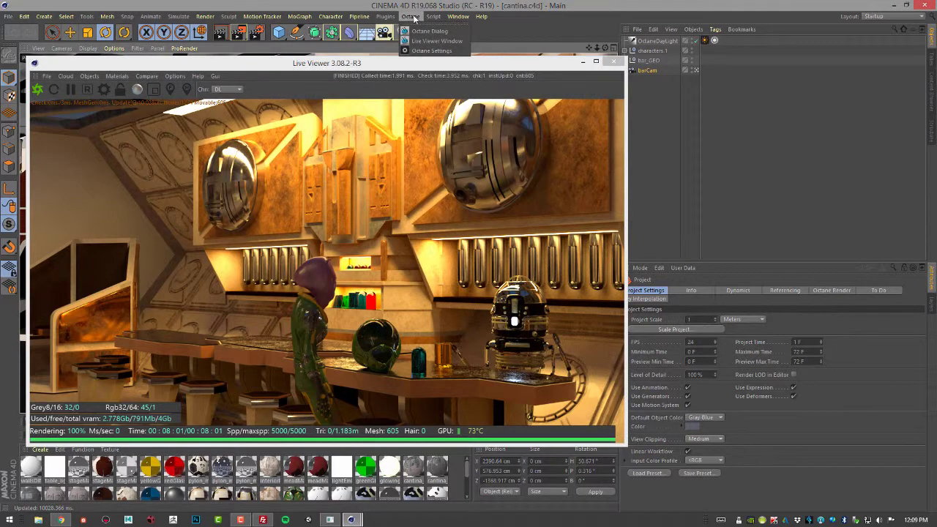
{"action": "left_click", "coordinate": [432, 50]}
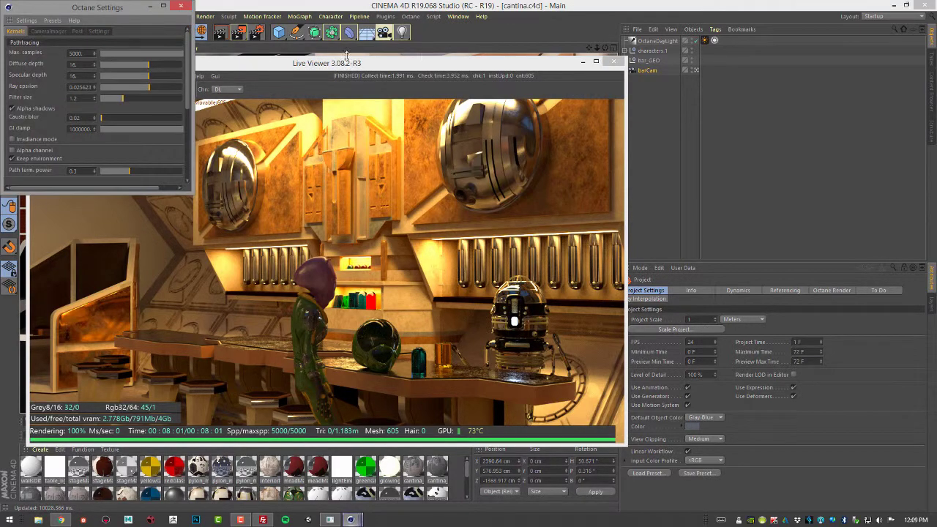
{"action": "left_click_drag", "start_coordinate": [110, 13], "coordinate": [674, 127]}
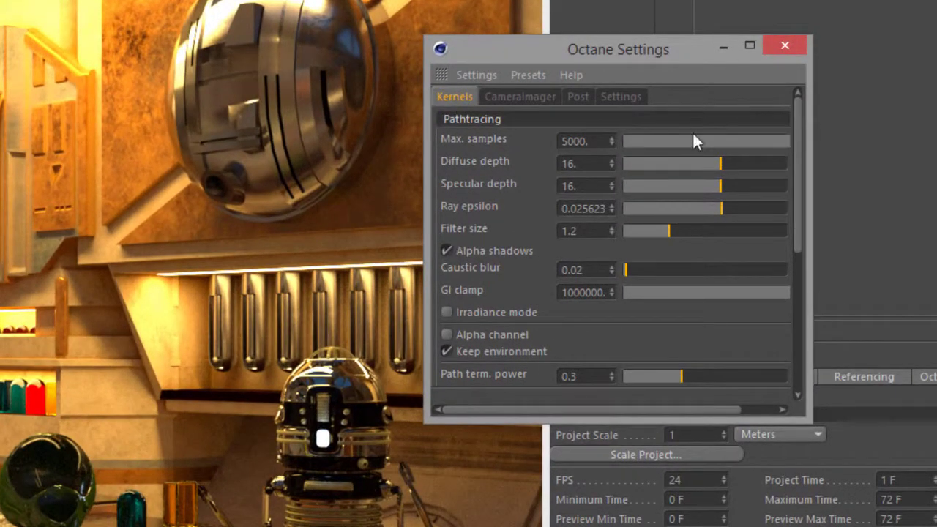
{"action": "left_click_drag", "start_coordinate": [810, 416], "coordinate": [907, 523]}
Step: Switch the render kernel to Directlighting, then back to Pathtracing
{"action": "left_click", "coordinate": [877, 120]}
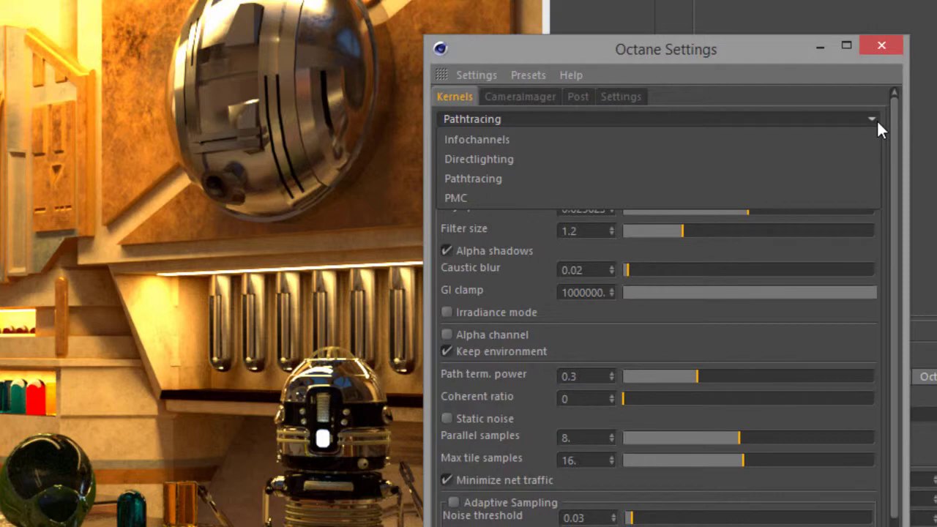
{"action": "left_click", "coordinate": [577, 159]}
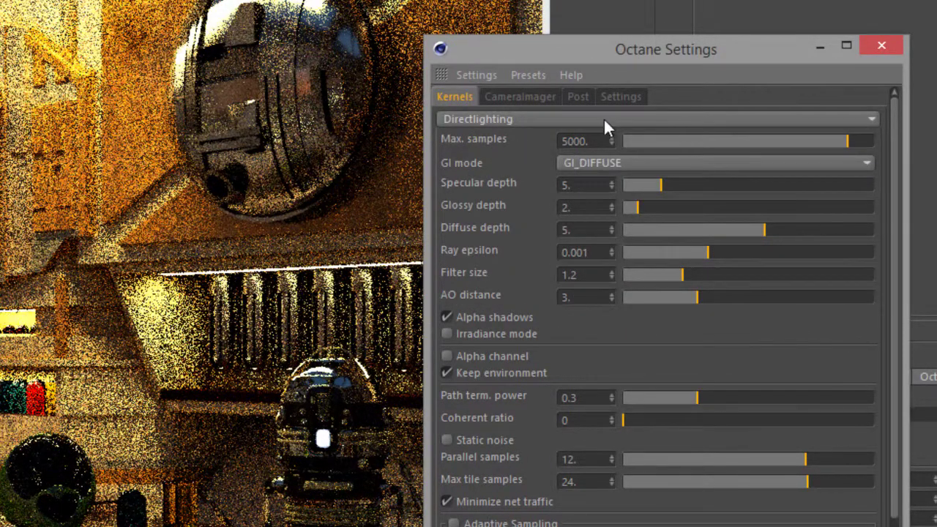
{"action": "left_click", "coordinate": [605, 119]}
{"action": "left_click", "coordinate": [585, 180]}
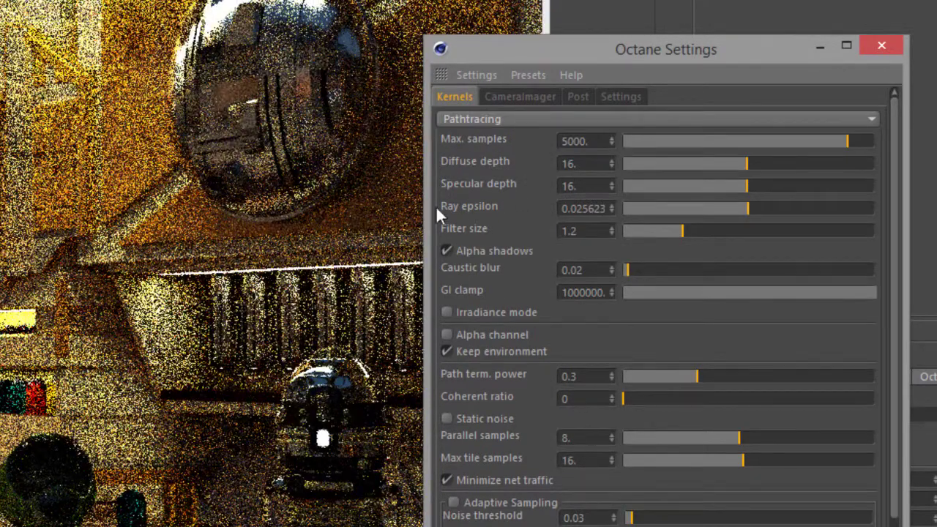
{"action": "left_click", "coordinate": [524, 117]}
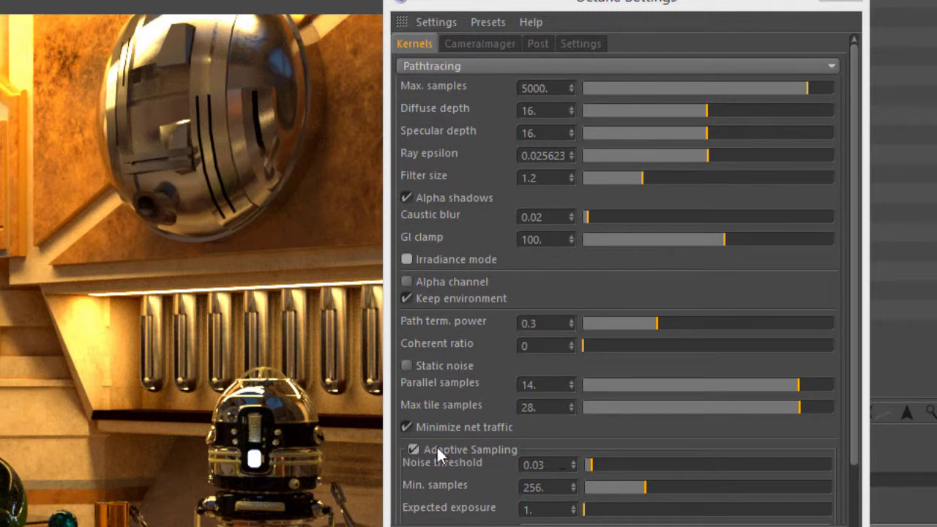
Step: Drag within the Octane Settings window to reveal more of the Pathtracing kernel options
{"action": "left_click_drag", "start_coordinate": [856, 424], "coordinate": [839, 517]}
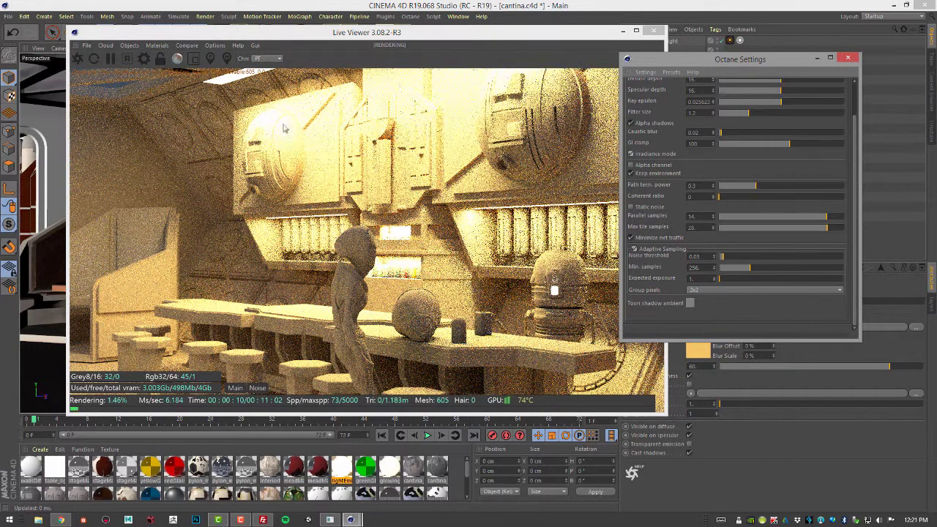
Step: Enable Irradiance mode on the Pathtracing kernel and move the settings window further left
{"action": "left_click", "coordinate": [630, 154]}
{"action": "left_click_drag", "start_coordinate": [720, 63], "coordinate": [733, 272]}
Step: Set the Texture Emission Power field to 40, rearranging the Live Viewer and settings windows around it
{"action": "left_click_drag", "start_coordinate": [515, 35], "coordinate": [447, 24]}
{"action": "left_click_drag", "start_coordinate": [680, 274], "coordinate": [746, 420]}
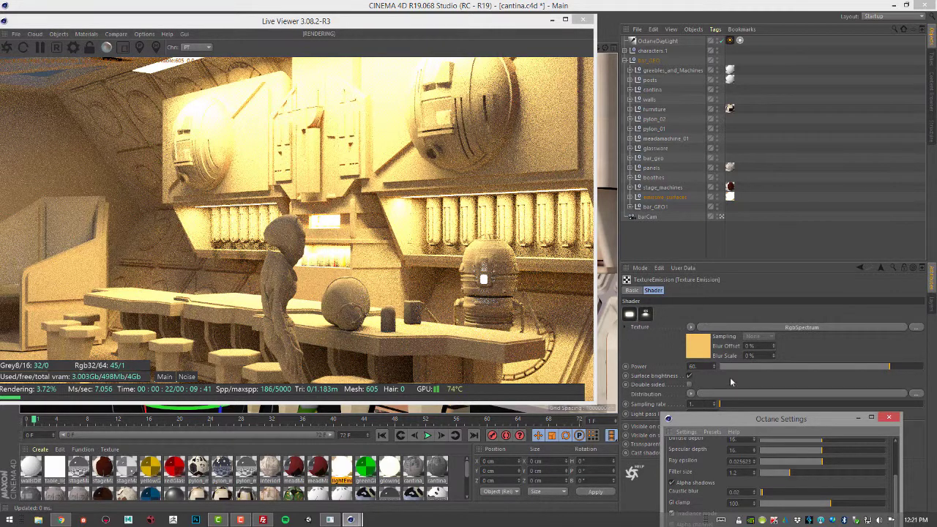
{"action": "left_click", "coordinate": [693, 366]}
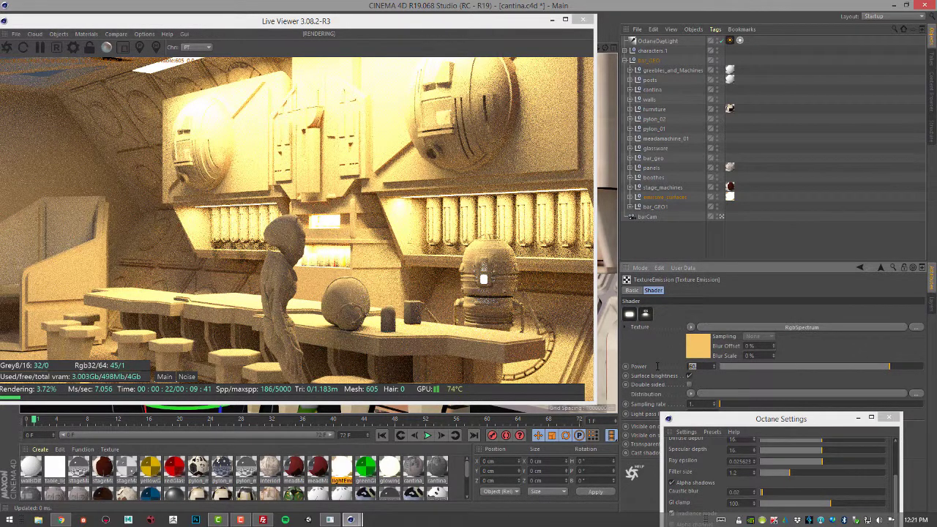
{"action": "type", "text": "40"}
{"action": "key", "text": "Return"}
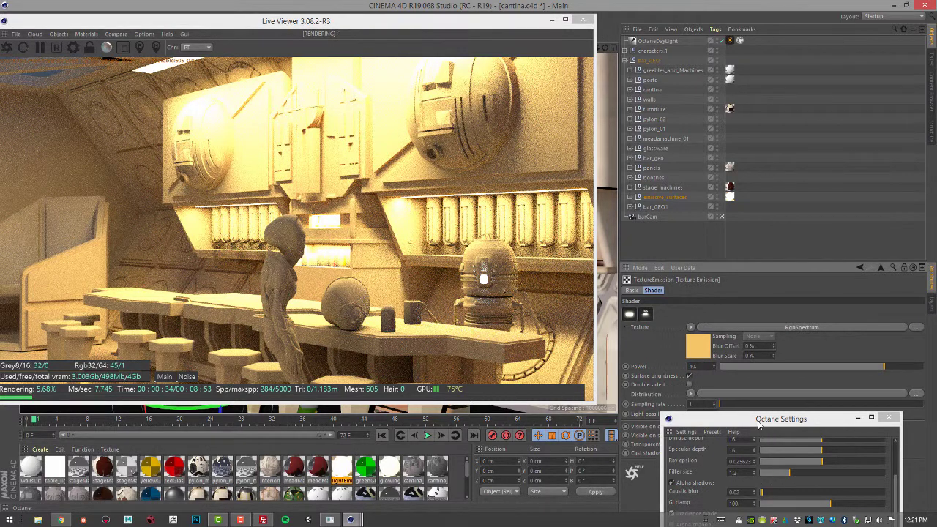
{"action": "left_click_drag", "start_coordinate": [739, 419], "coordinate": [683, 121]}
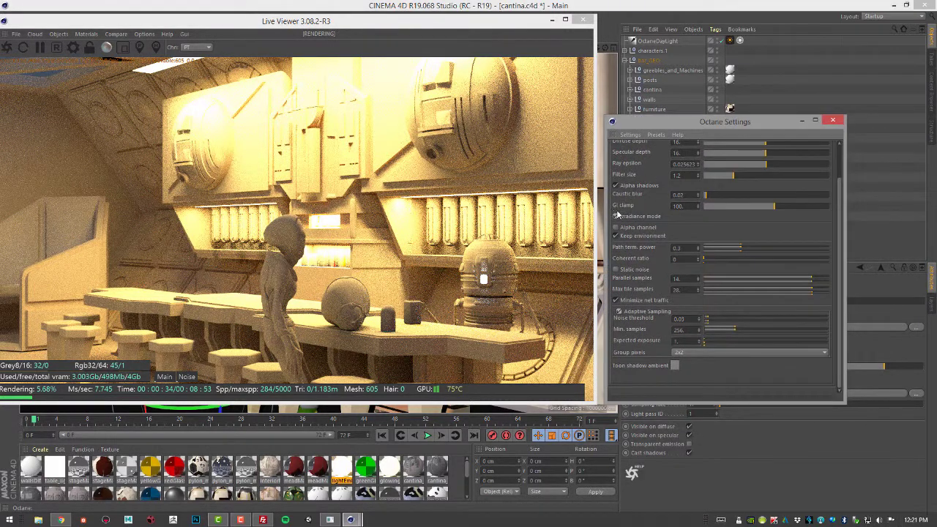
{"action": "left_click_drag", "start_coordinate": [429, 29], "coordinate": [497, 44]}
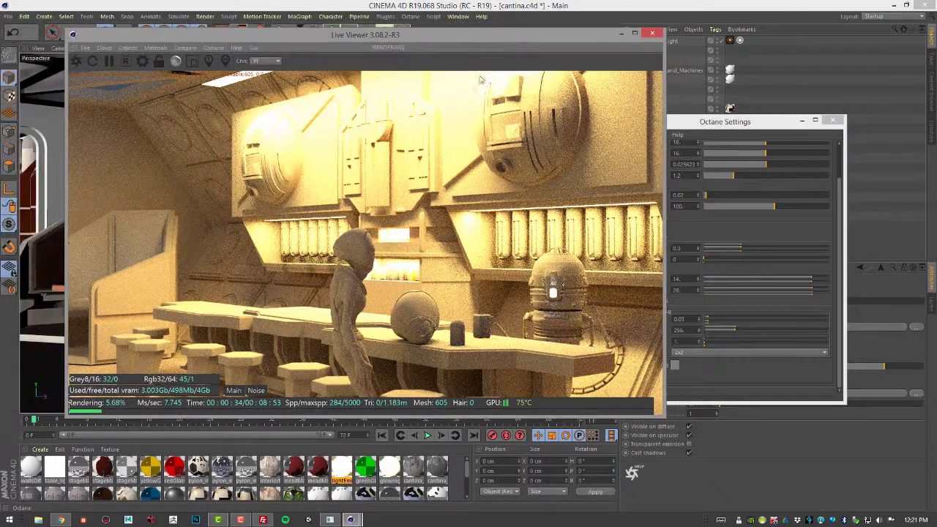
Step: Scrub the timeline forward to frame 9 so the cantina re-renders with denoising
{"action": "left_click", "coordinate": [718, 124]}
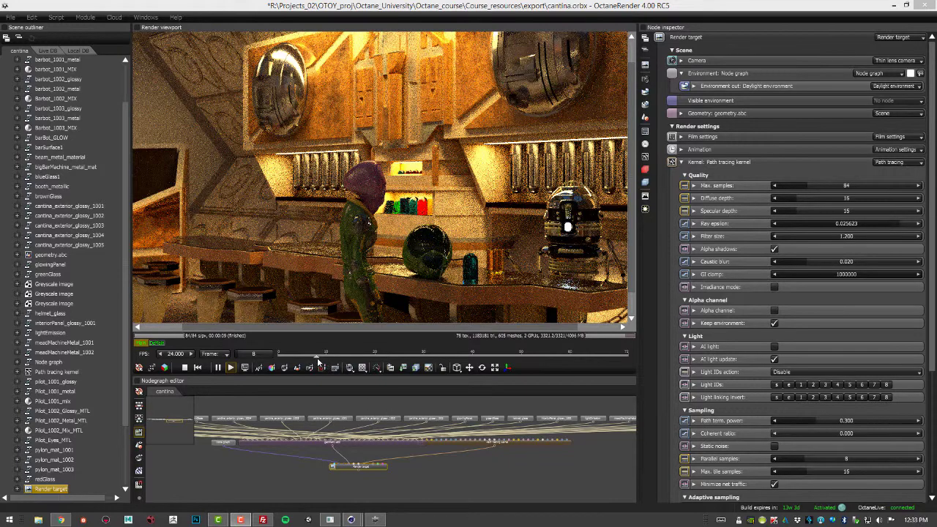
{"action": "mouse_move", "coordinate": [318, 357]}
{"action": "left_mouse_down"}
{"action": "mouse_move", "coordinate": [482, 371]}
{"action": "mouse_move", "coordinate": [321, 374]}
{"action": "left_mouse_up"}
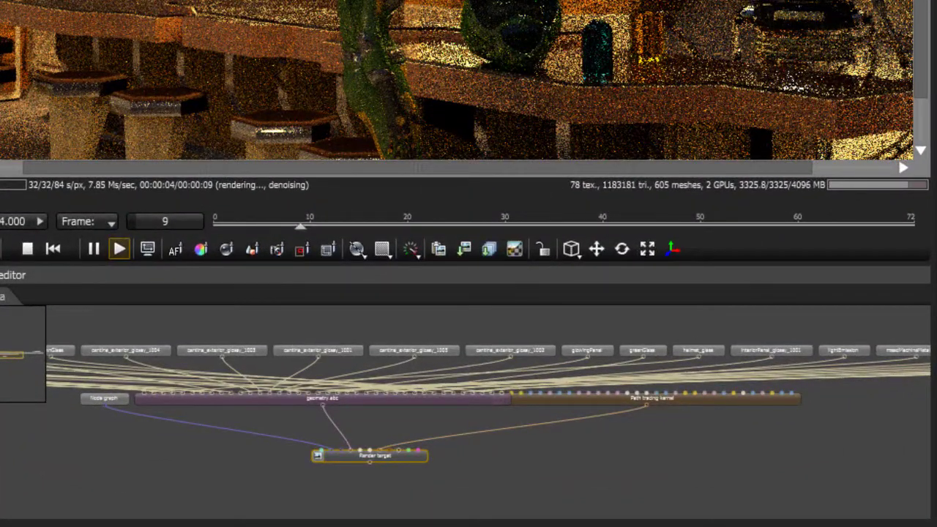
Step: Collapse the kernel's Quality and Path tracing groups and expand the render target's Tonemap settings
{"action": "left_click_drag", "start_coordinate": [410, 460], "coordinate": [402, 457]}
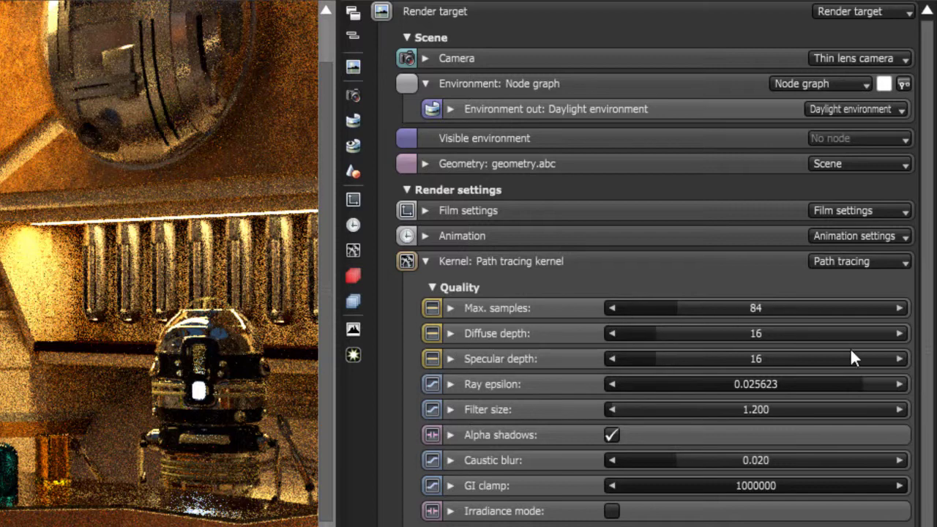
{"action": "left_click", "coordinate": [431, 287]}
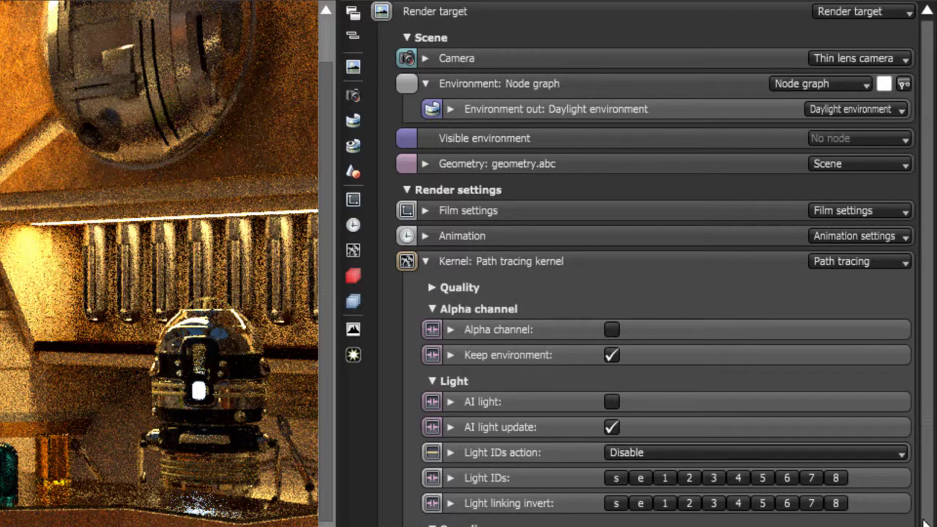
{"action": "scroll", "coordinate": [915, 522], "scroll_direction": "down", "scroll_amount": 3}
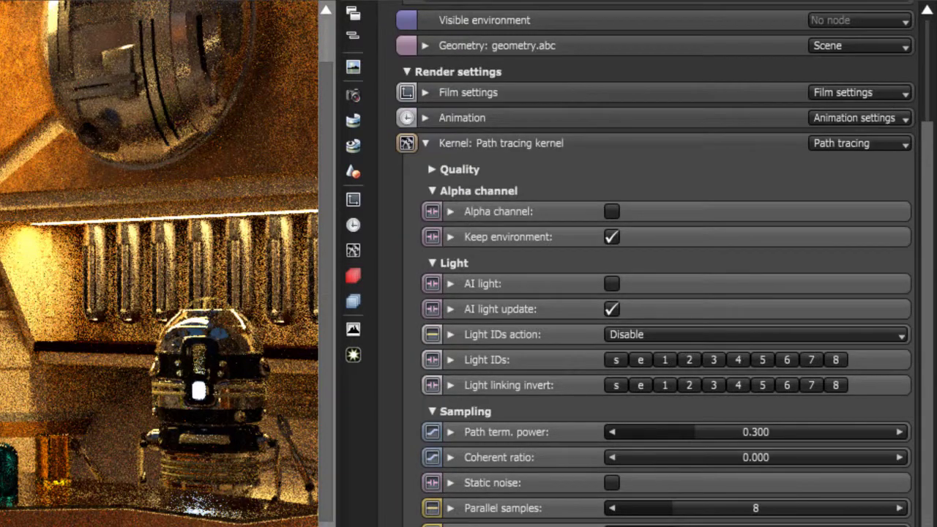
{"action": "left_click", "coordinate": [425, 144]}
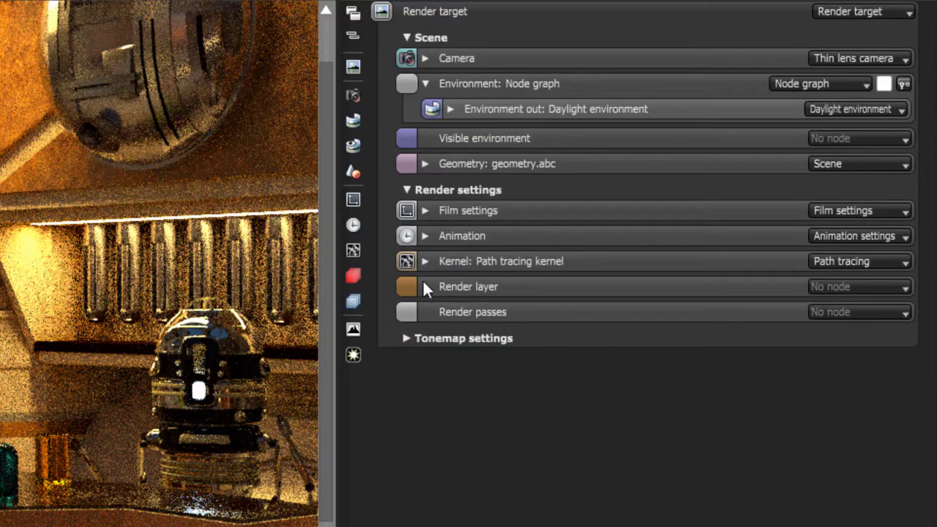
{"action": "left_click", "coordinate": [406, 338]}
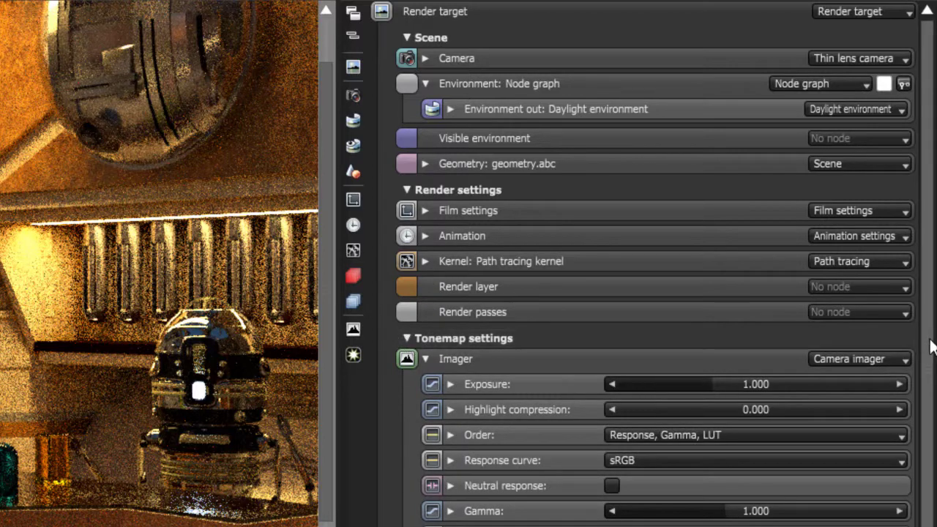
{"action": "scroll", "coordinate": [926, 358], "scroll_direction": "down", "scroll_amount": 5}
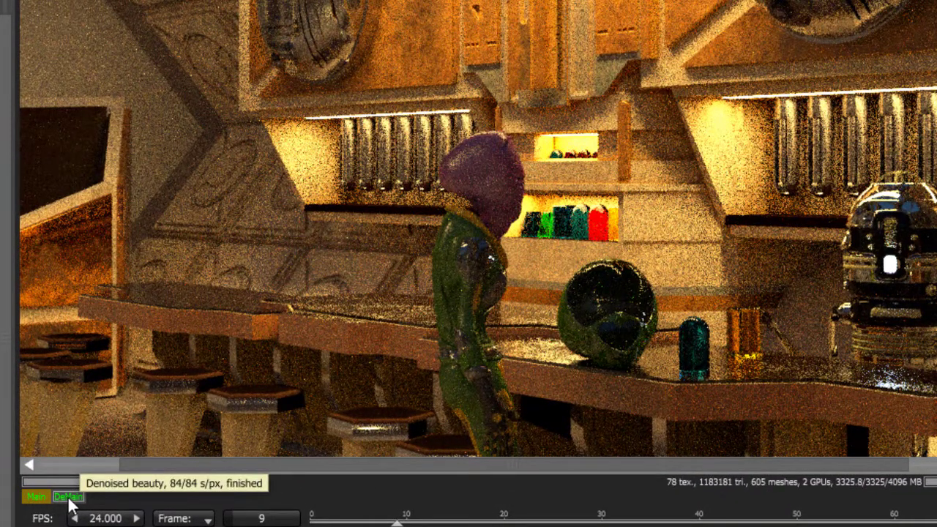
Step: Switch the viewport to the DeMain tab to display the denoised frame 9 beauty pass
{"action": "left_click", "coordinate": [69, 498]}
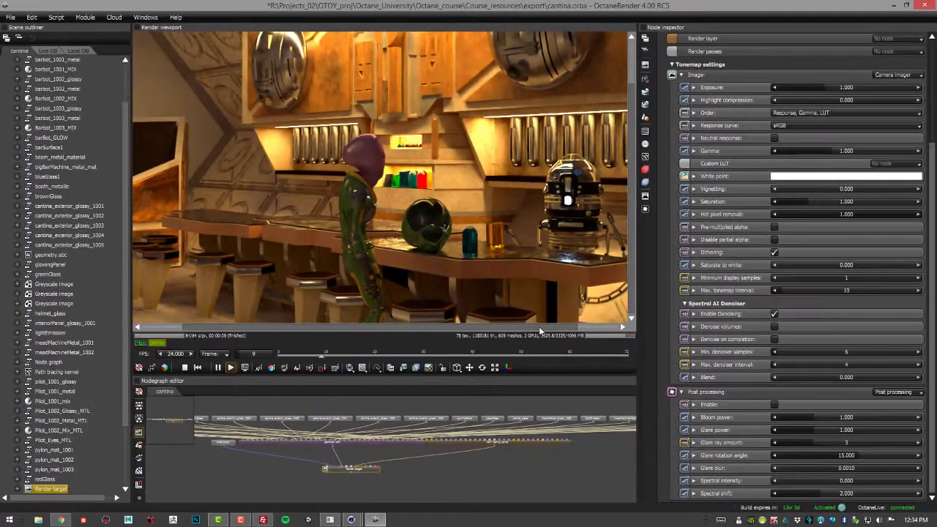
{"action": "left_click_drag", "start_coordinate": [540, 326], "coordinate": [579, 324]}
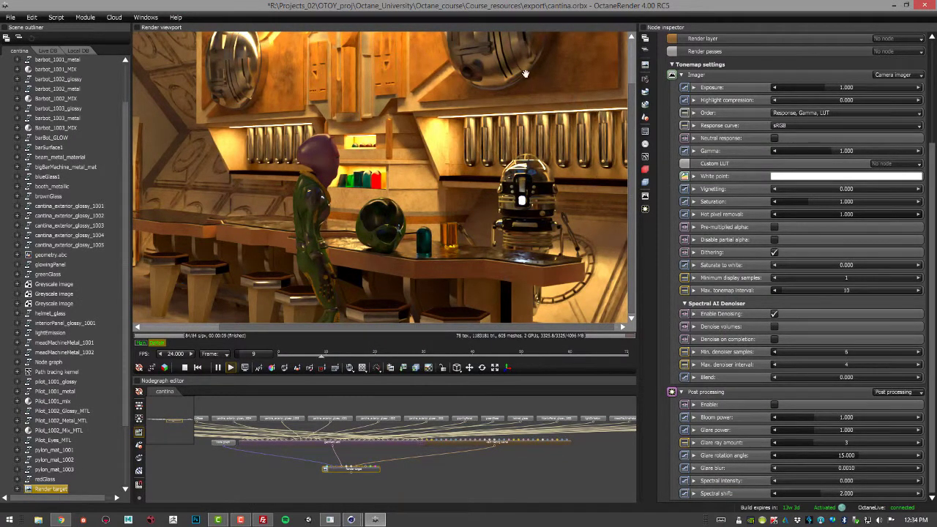
{"action": "scroll", "coordinate": [773, 144], "scroll_direction": "up", "scroll_amount": 4}
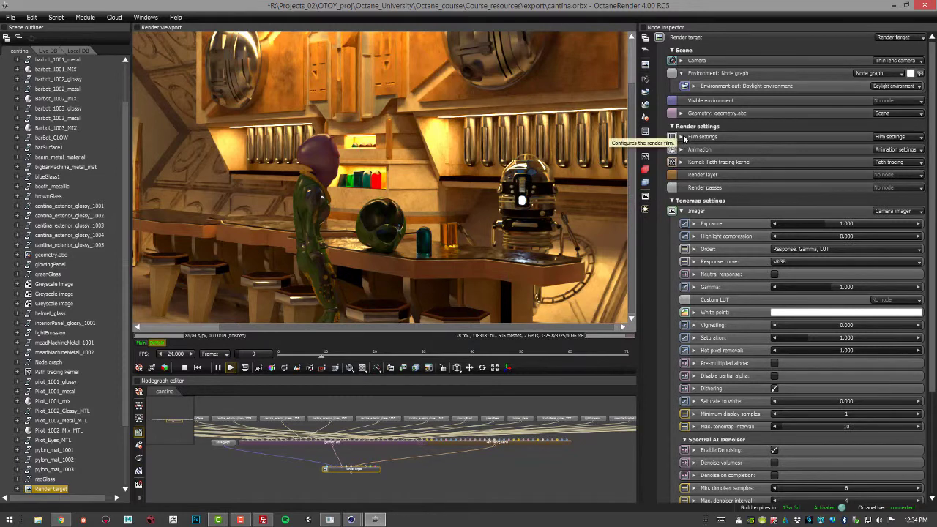
Step: Set the Path tracing kernel's Quality > Max. samples to 120, then collapse the kernel group
{"action": "left_click", "coordinate": [682, 136]}
{"action": "left_click", "coordinate": [682, 136]}
{"action": "left_click", "coordinate": [682, 162]}
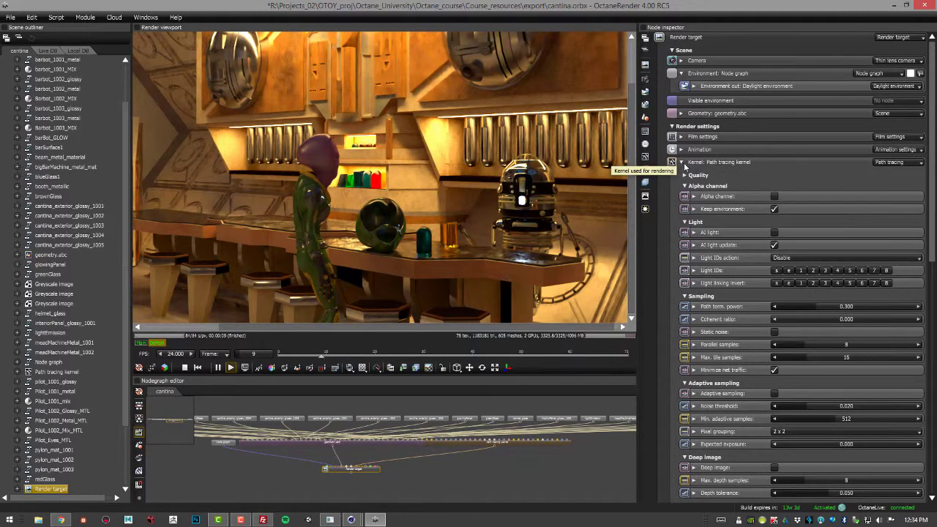
{"action": "left_click", "coordinate": [698, 175]}
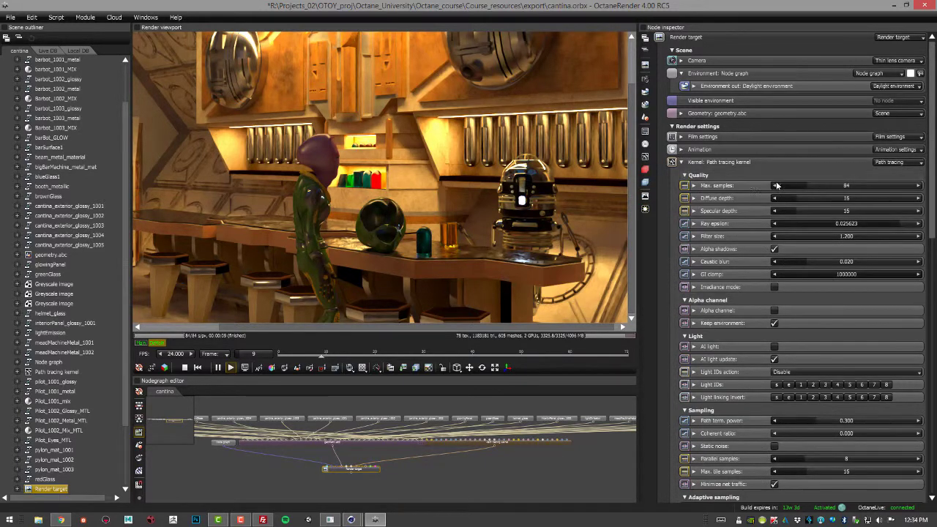
{"action": "double_click", "coordinate": [825, 185]}
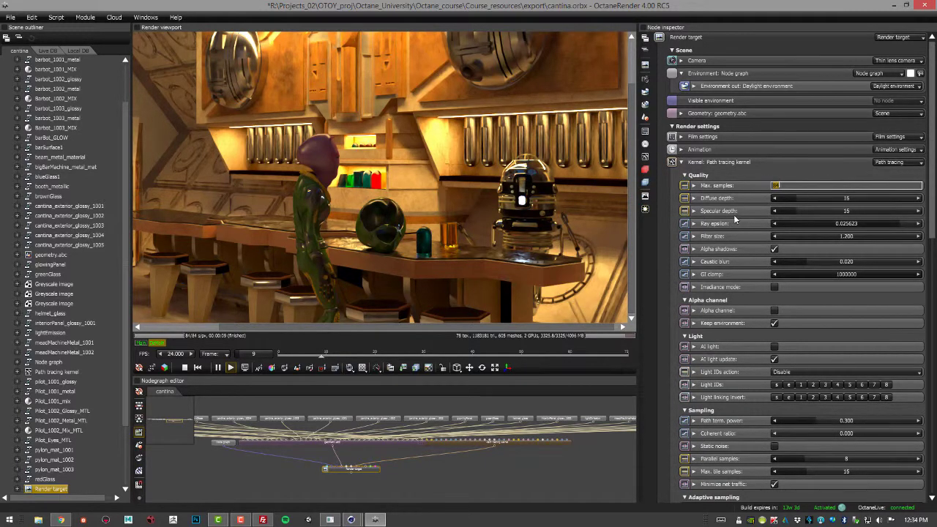
{"action": "type", "text": "120"}
{"action": "key", "text": "Return"}
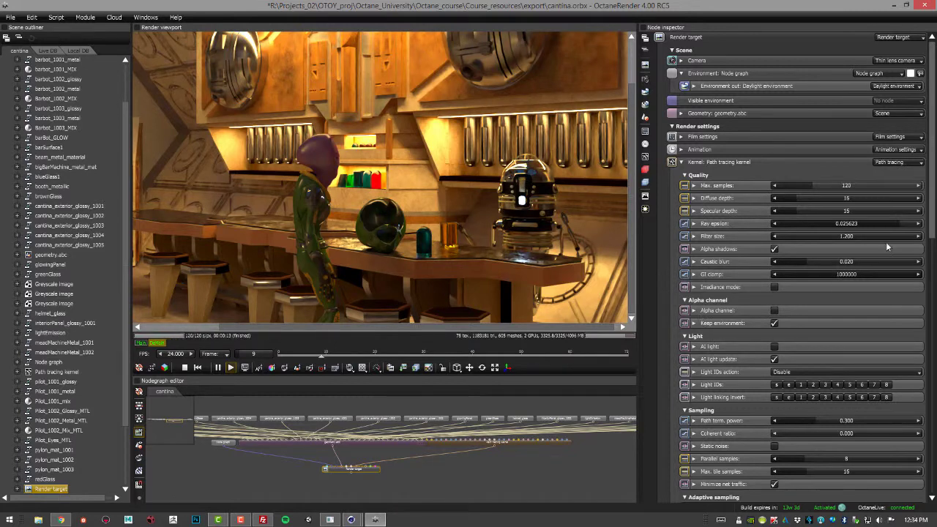
{"action": "scroll", "coordinate": [931, 215], "scroll_direction": "down", "scroll_amount": 2}
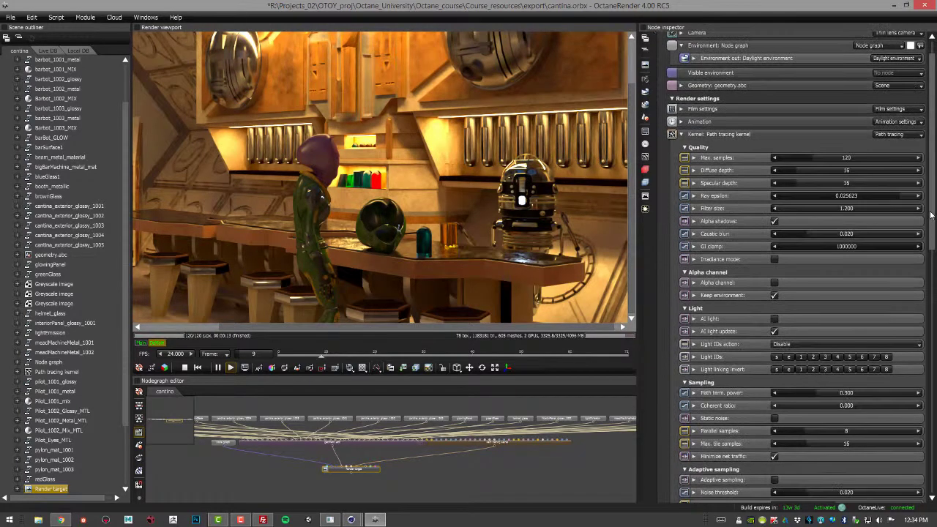
{"action": "left_click", "coordinate": [681, 135]}
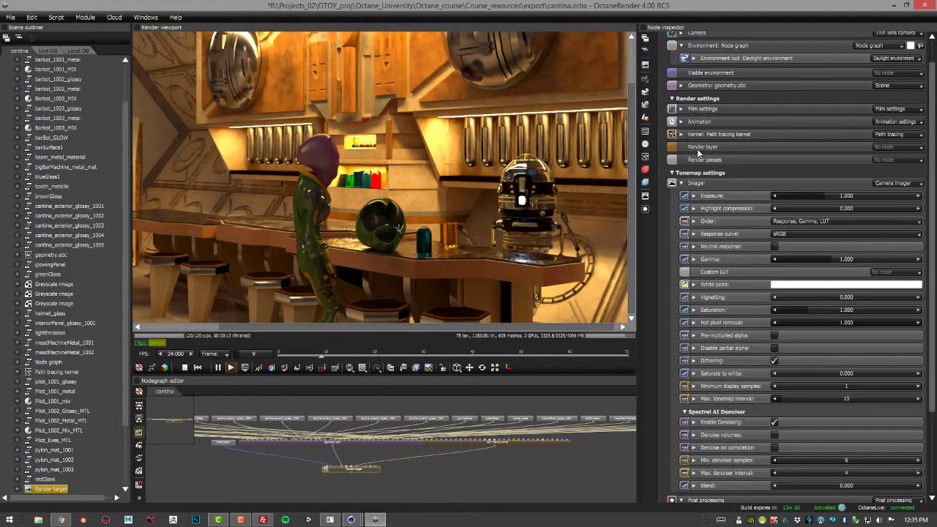
{"action": "left_click_drag", "start_coordinate": [931, 216], "coordinate": [925, 313]}
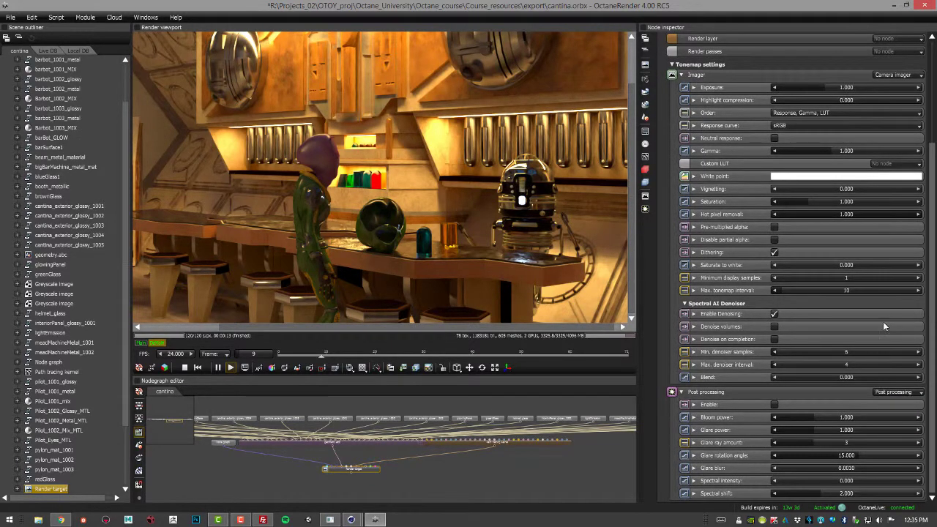